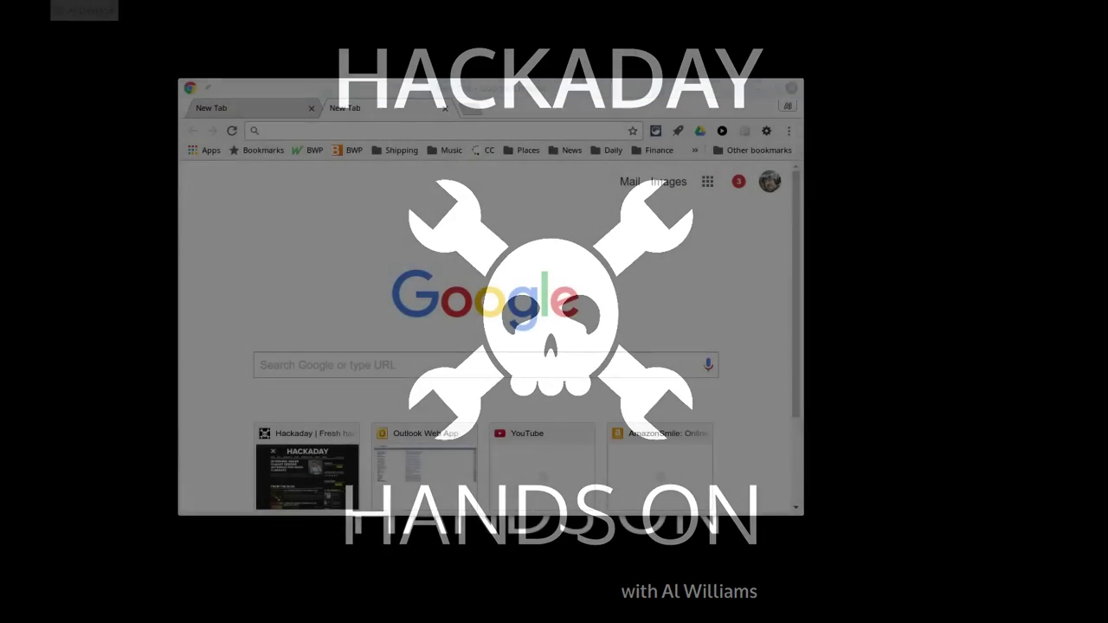
Move the Konsole terminal window over the Chrome window
drag(130, 225, 268, 167)
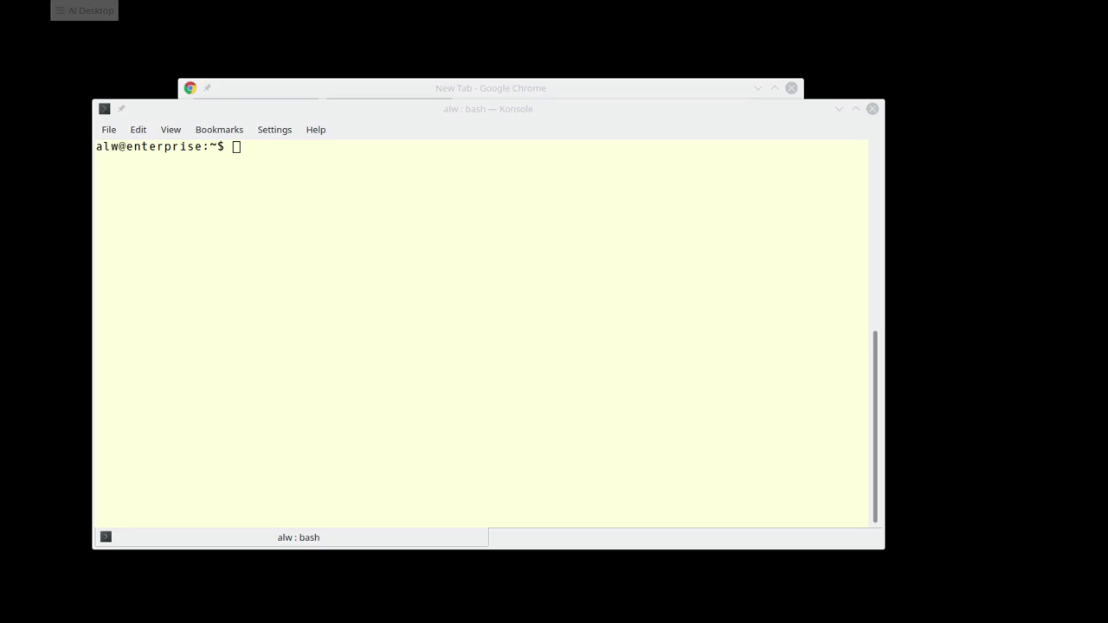
Enter ssh awce -4 -L 2000:localhost:9876 at the Konsole prompt without running it
click(254, 161)
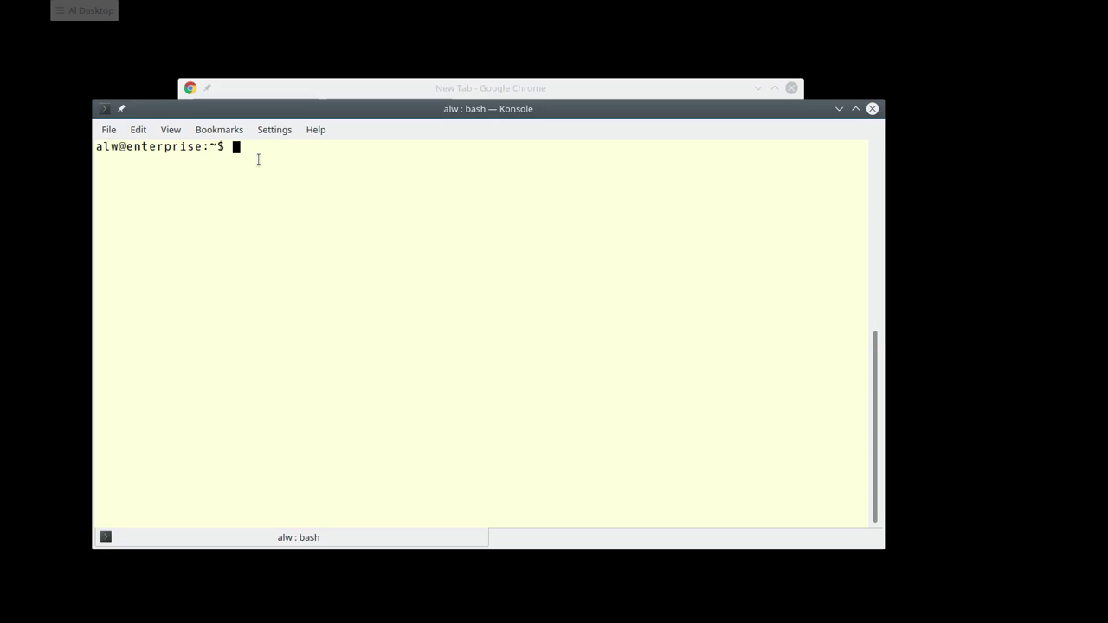
text(ssh awce -4 -L 2000:localhost:9876)
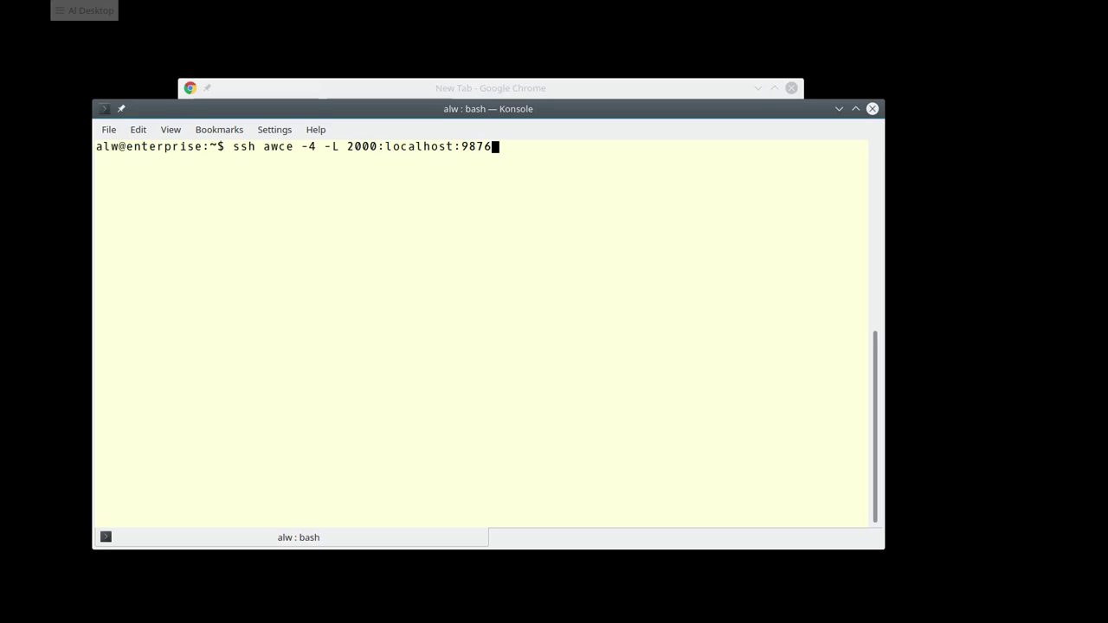
Log into awce and run xpra start --bind-tcp=0.0.0.0:9876 --html=on --start-child=xterm
key(Return)
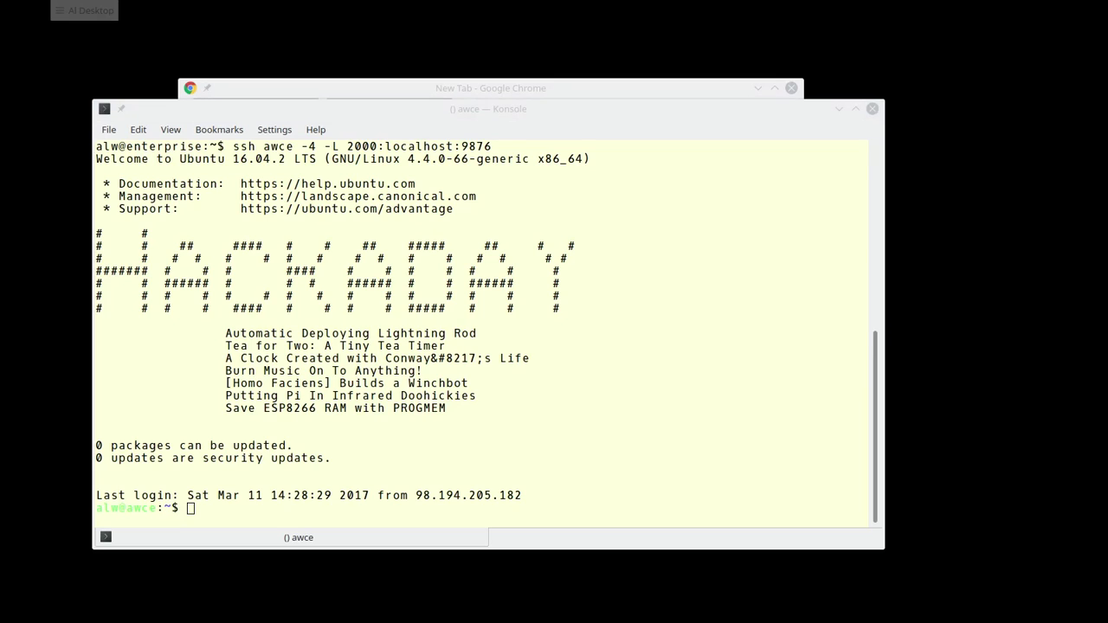
click(225, 516)
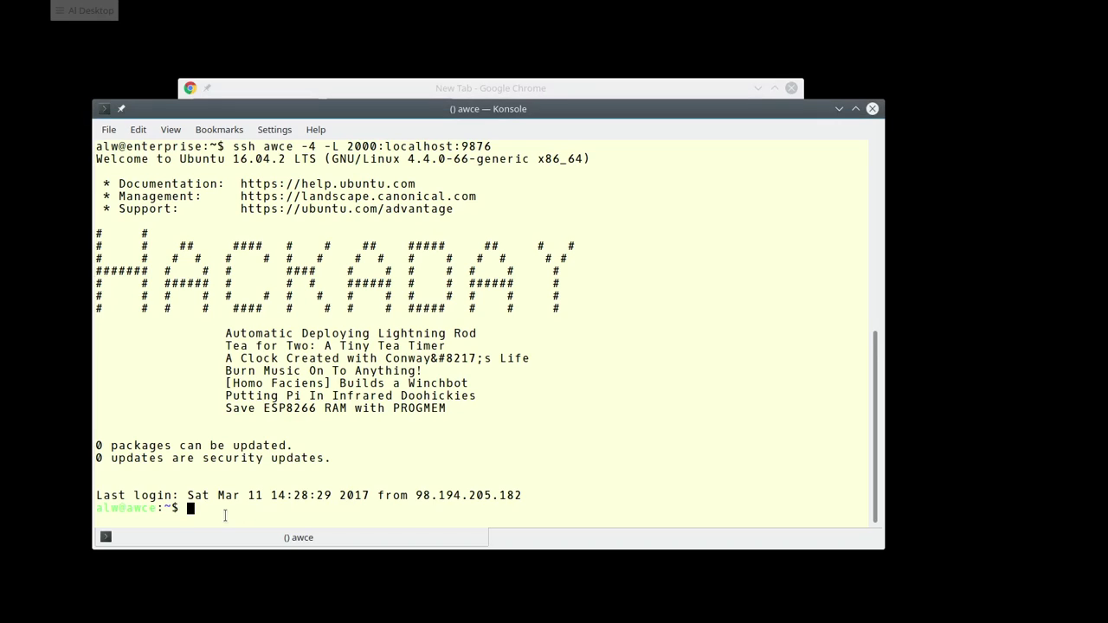
text(xpra start --bind-tcp=0.0.0.0:9876  --html=on --start-child=xterm)
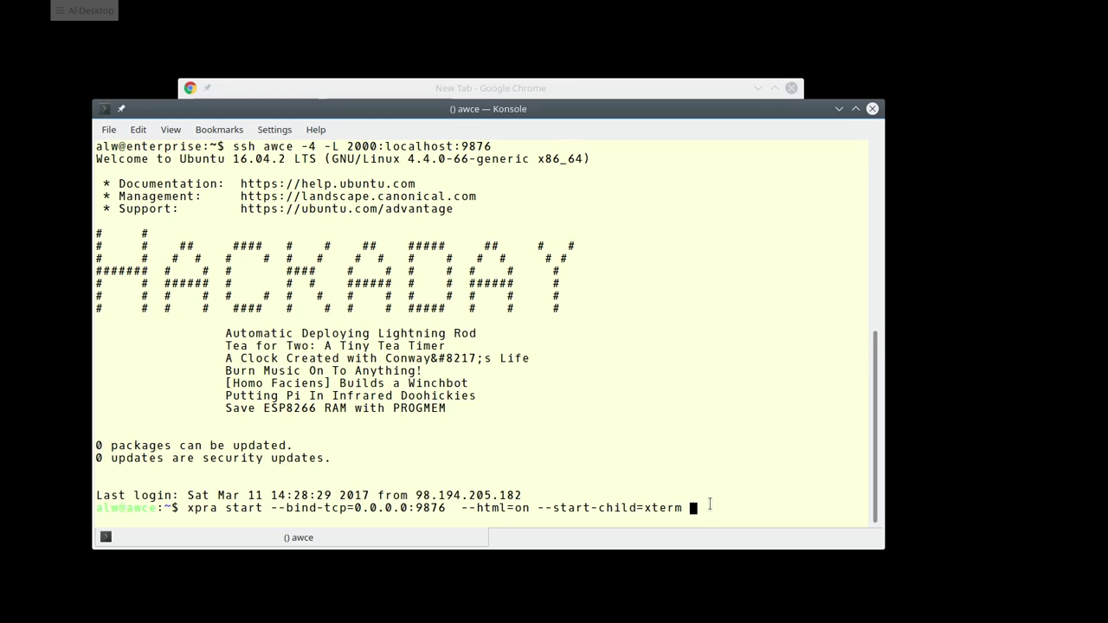
key(Return)
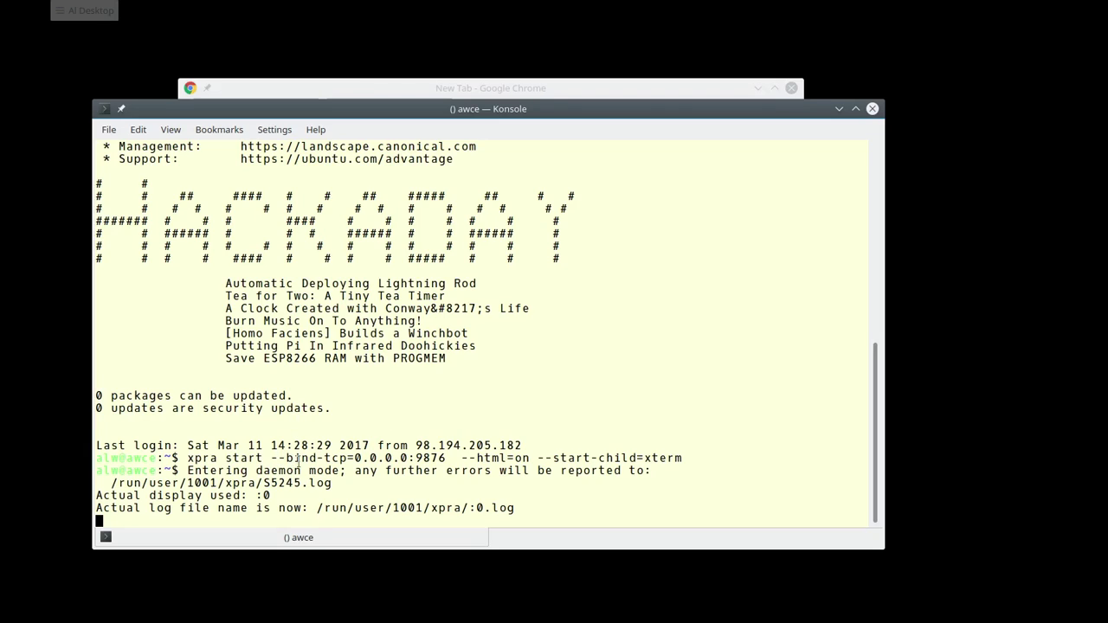
key(Return)
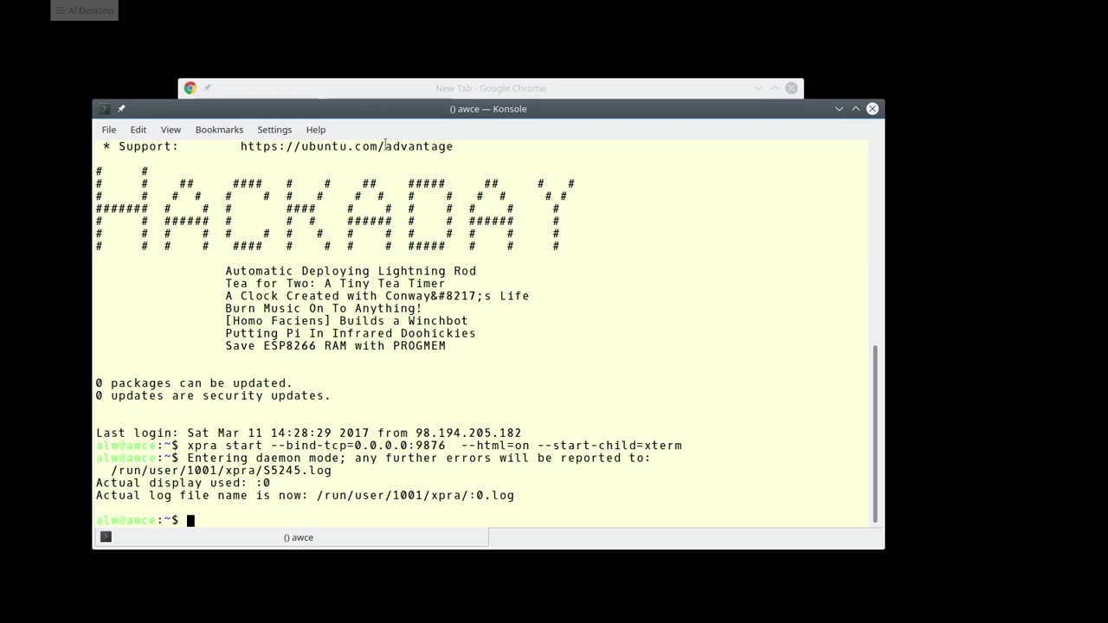
Load the Xpra HTML5 client at localhost:2000 in a maximized Chrome window
click(367, 89)
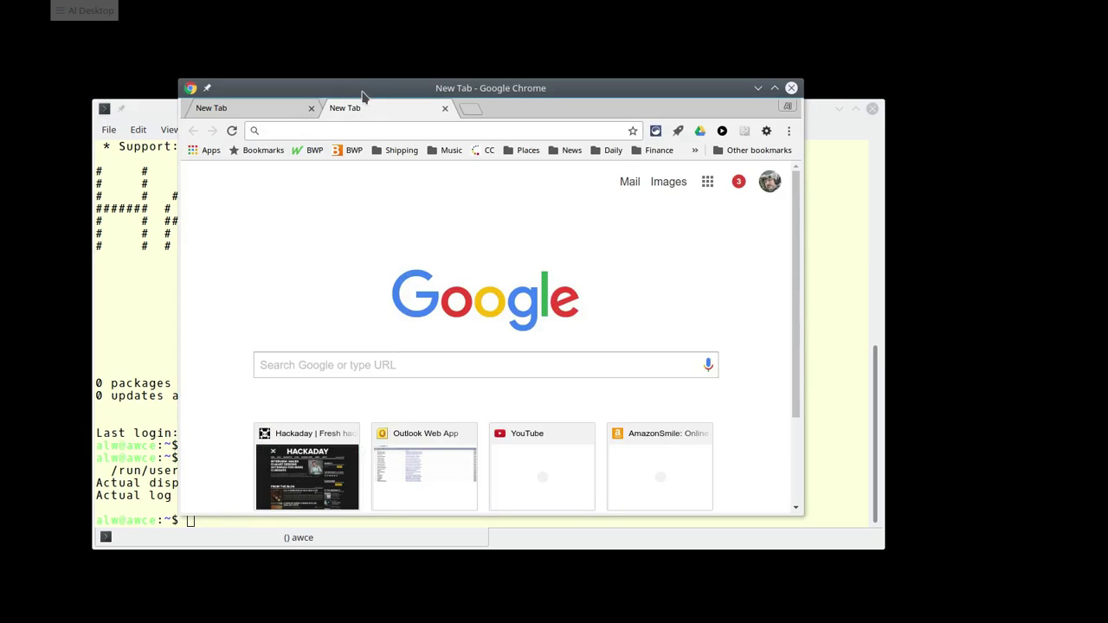
click(285, 110)
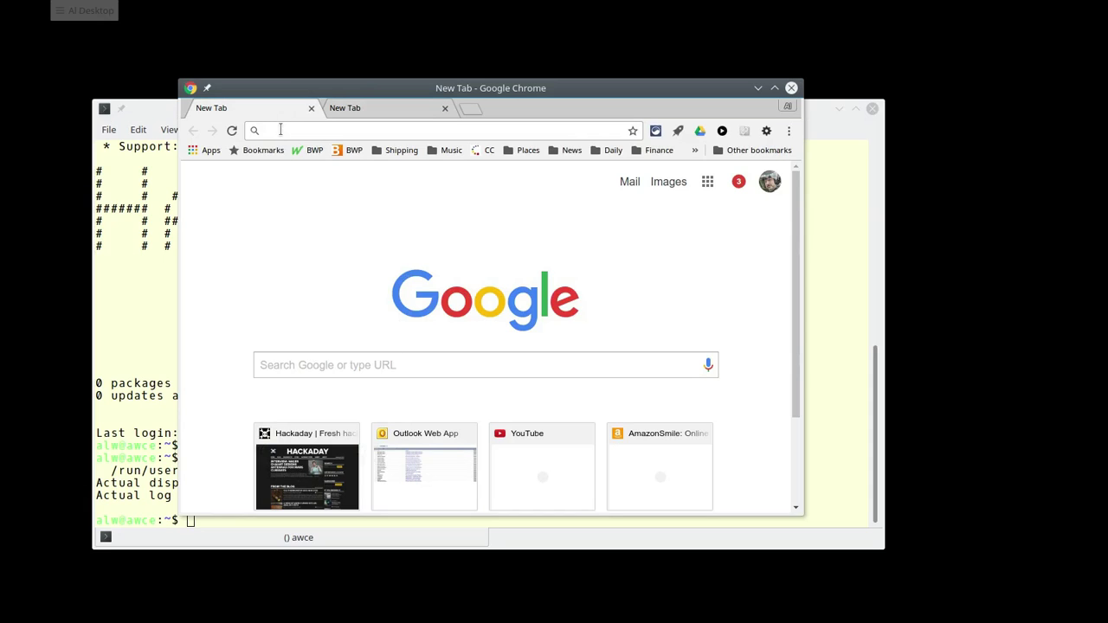
text(http://ha)
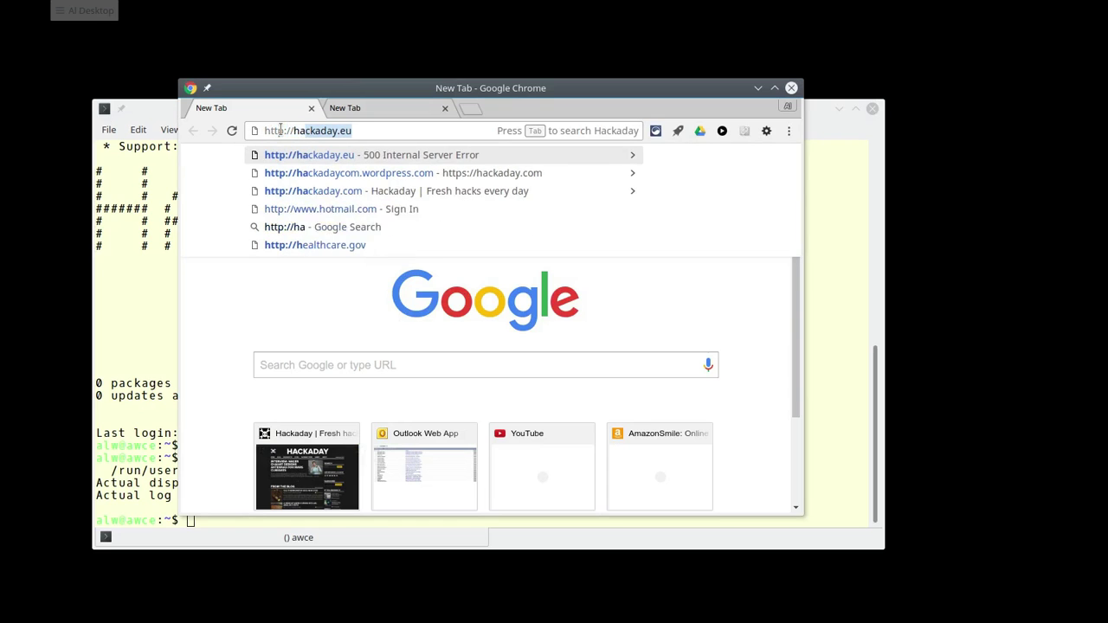
key(BackSpace)
key(BackSpace)
text(localhost:)
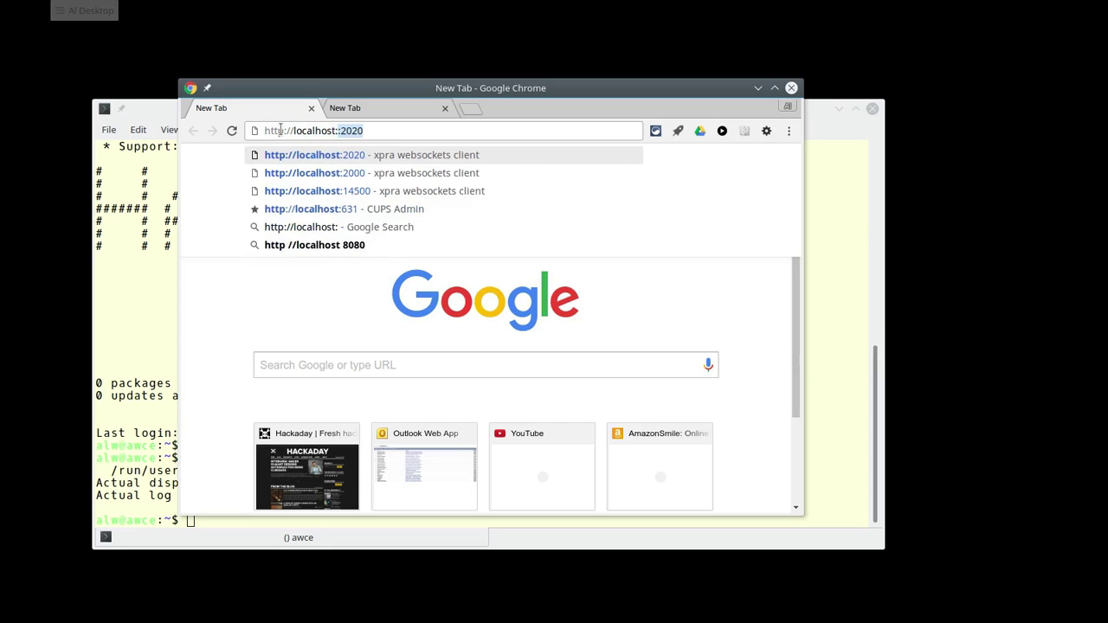
text(2000)
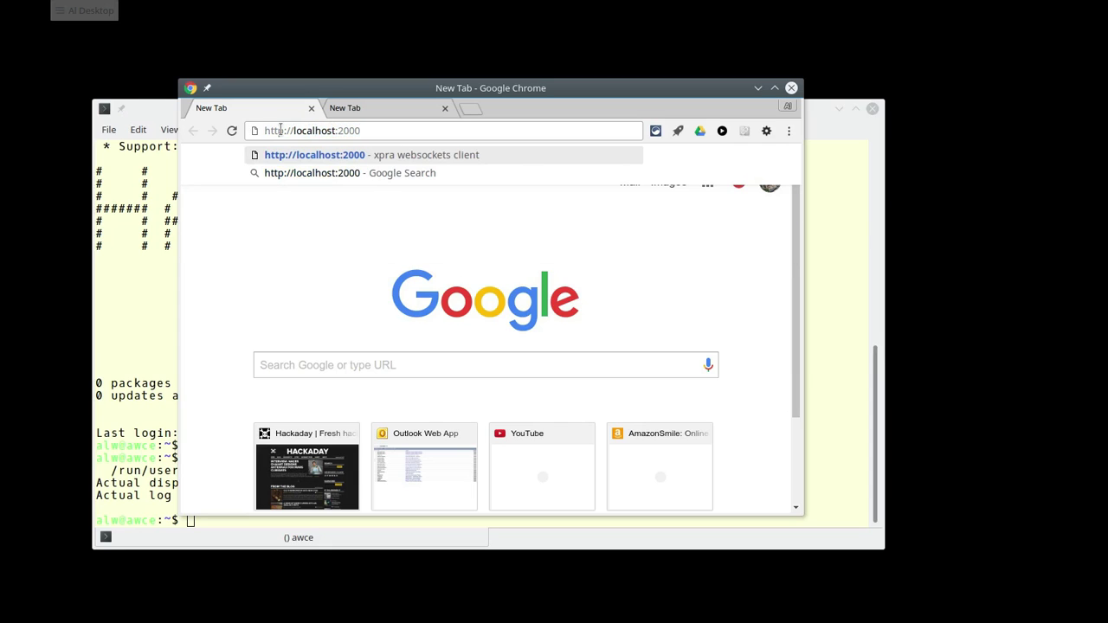
key(Return)
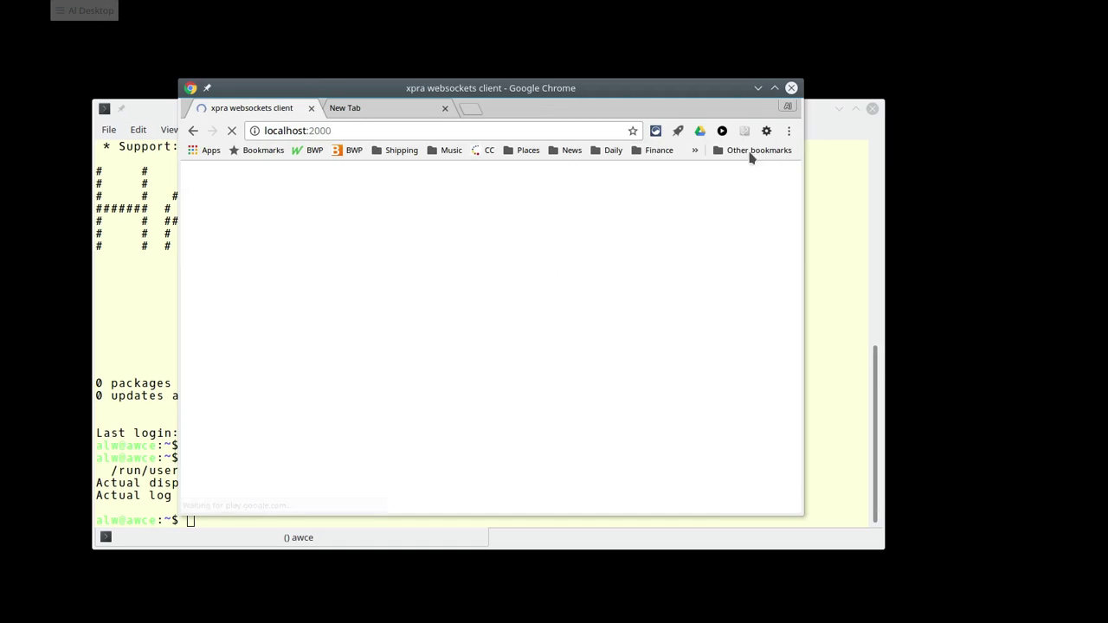
click(774, 88)
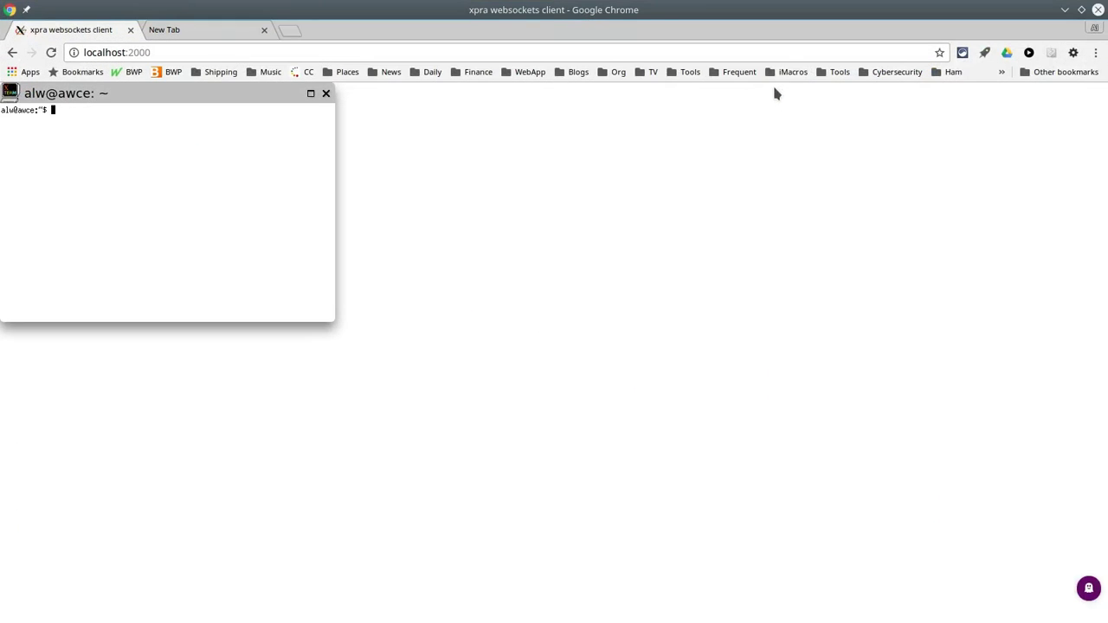
Move the remote xterm into the page and run ls and xclock & in it
drag(155, 97, 319, 156)
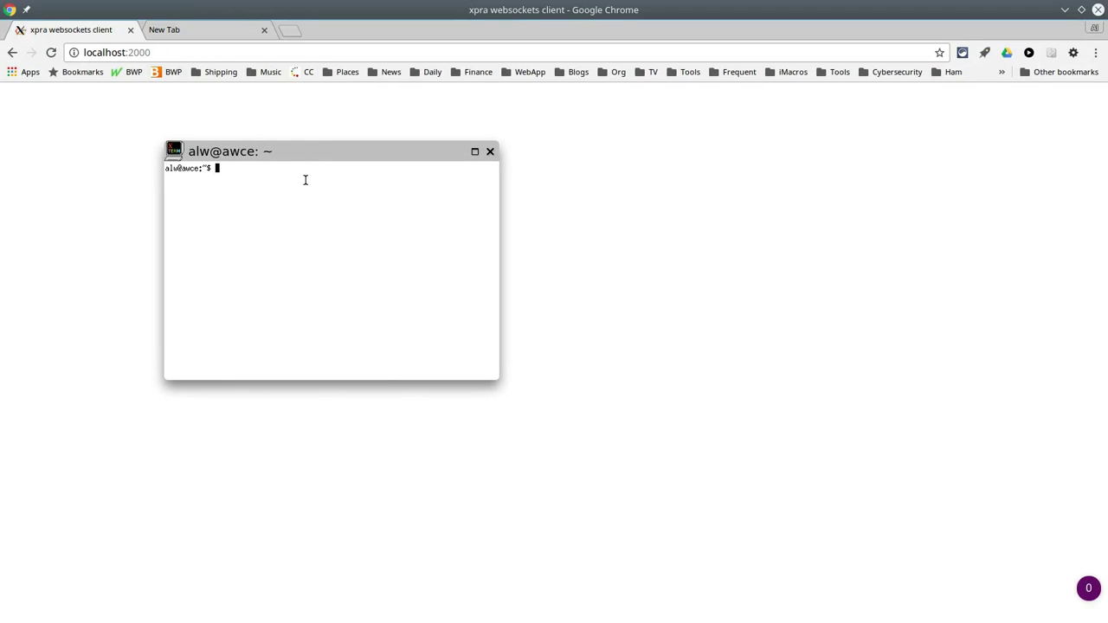
text(ls)
key(Return)
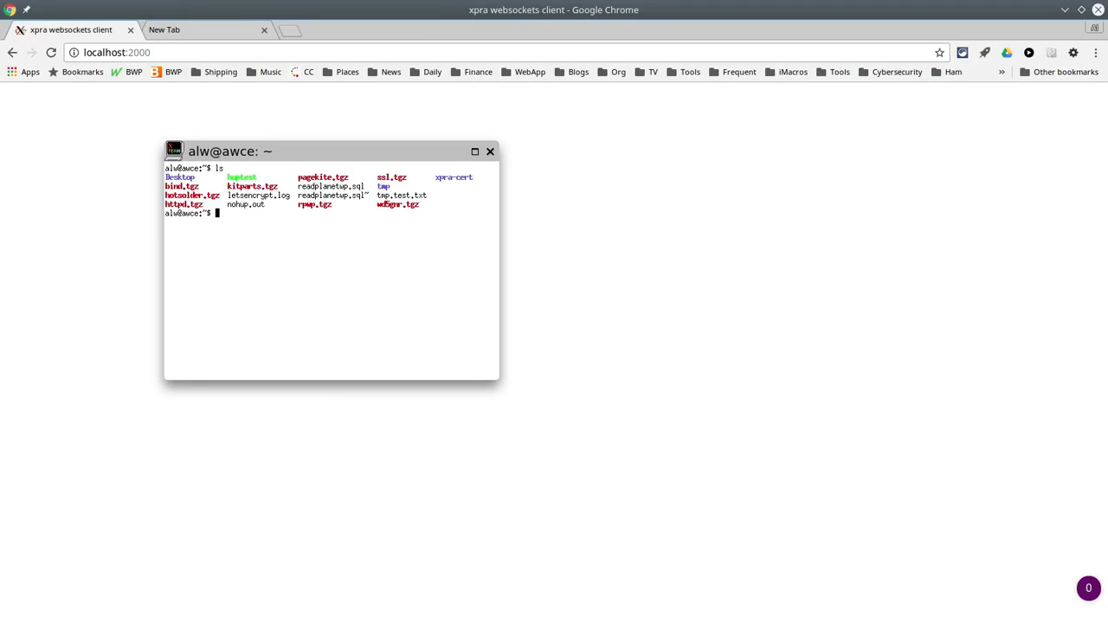
text(xclock &)
key(Return)
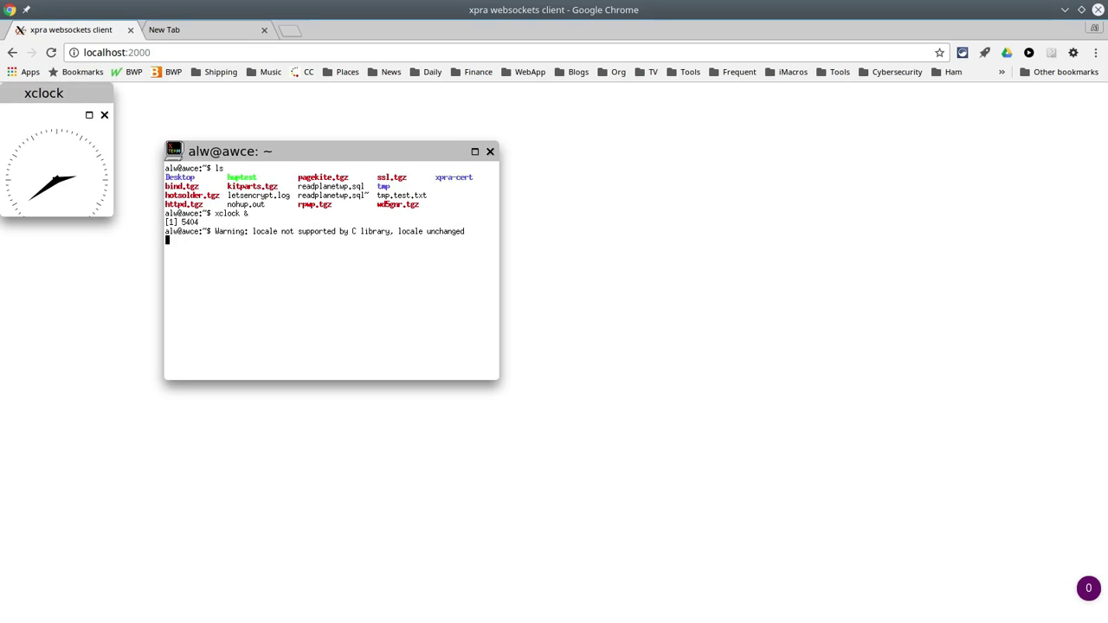
Place the xclock window right of the xterm and widen it in three stages
drag(48, 97, 581, 254)
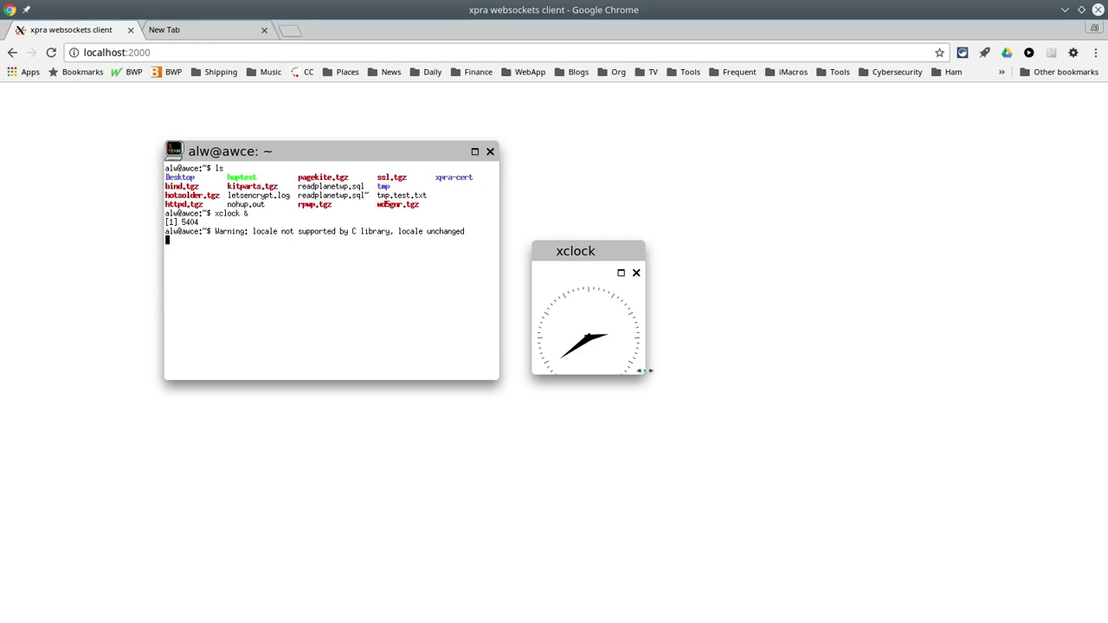
drag(655, 376, 663, 404)
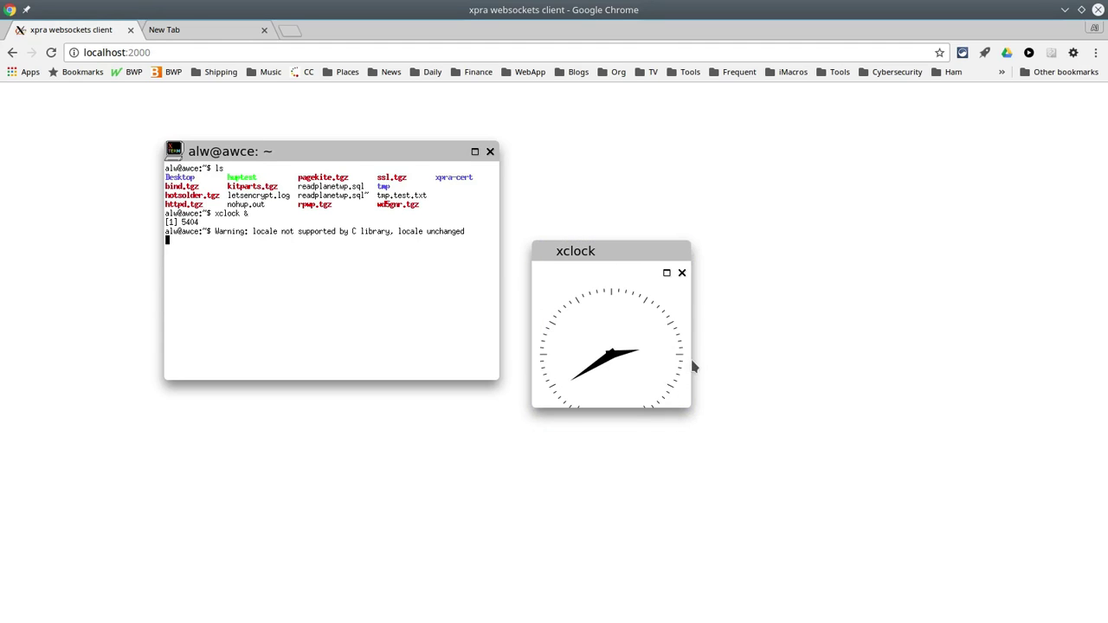
drag(692, 360, 733, 362)
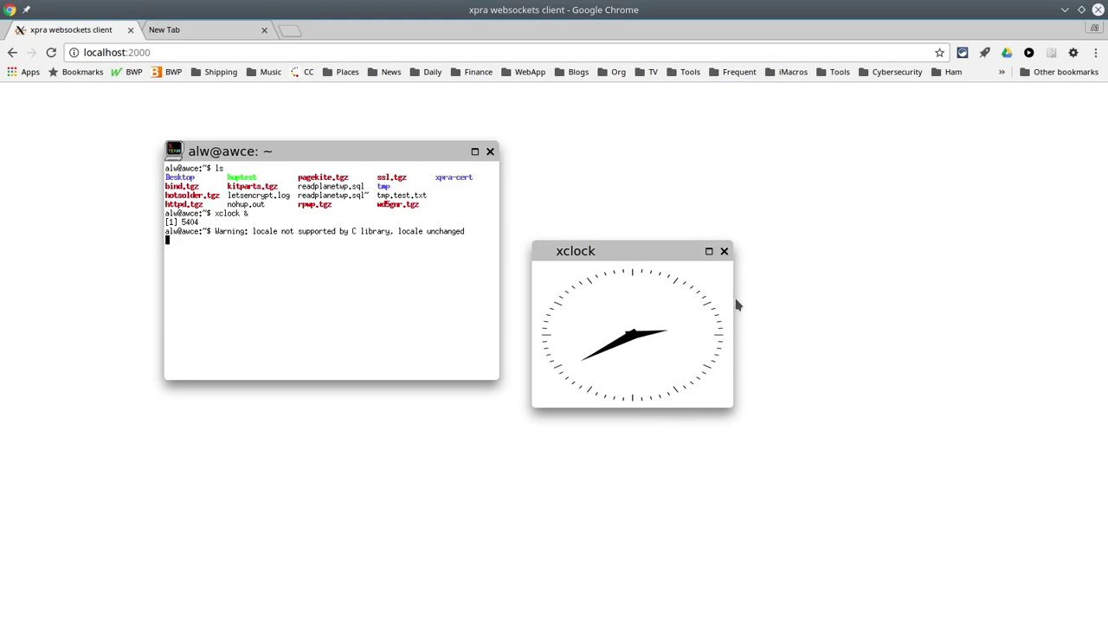
drag(736, 305, 765, 303)
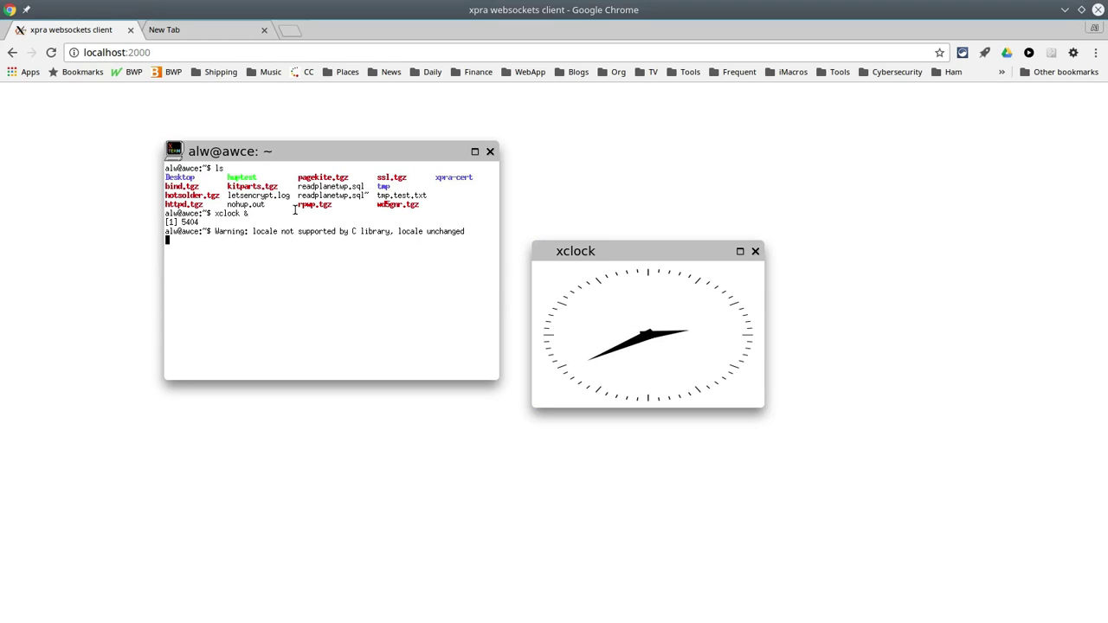
Close the xpra tab and reconnect by loading localhost:2000
click(130, 30)
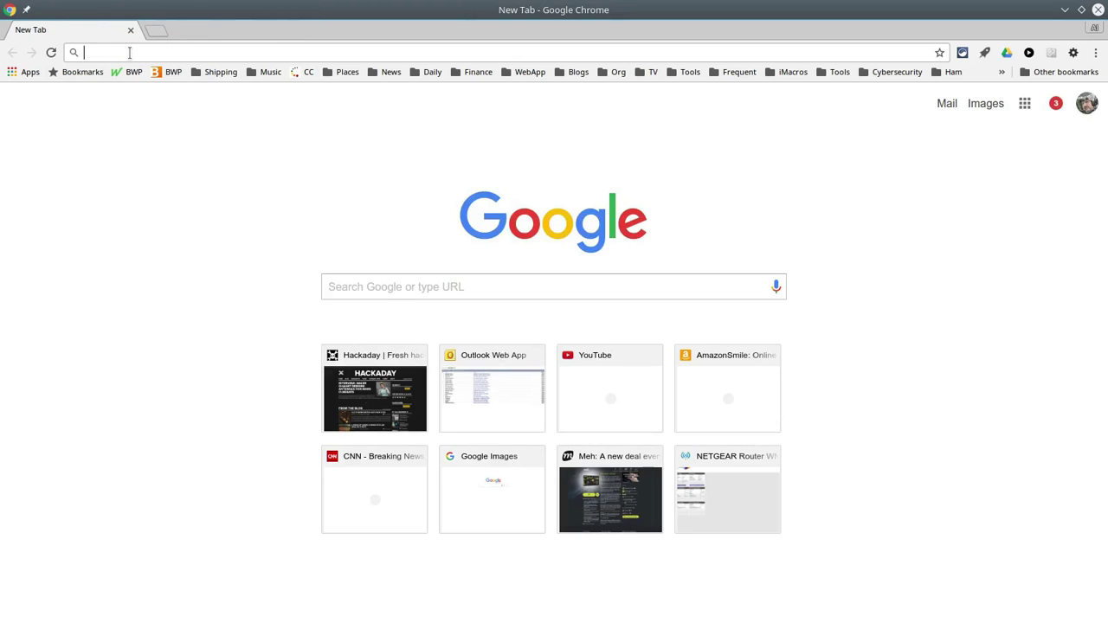
text(lo)
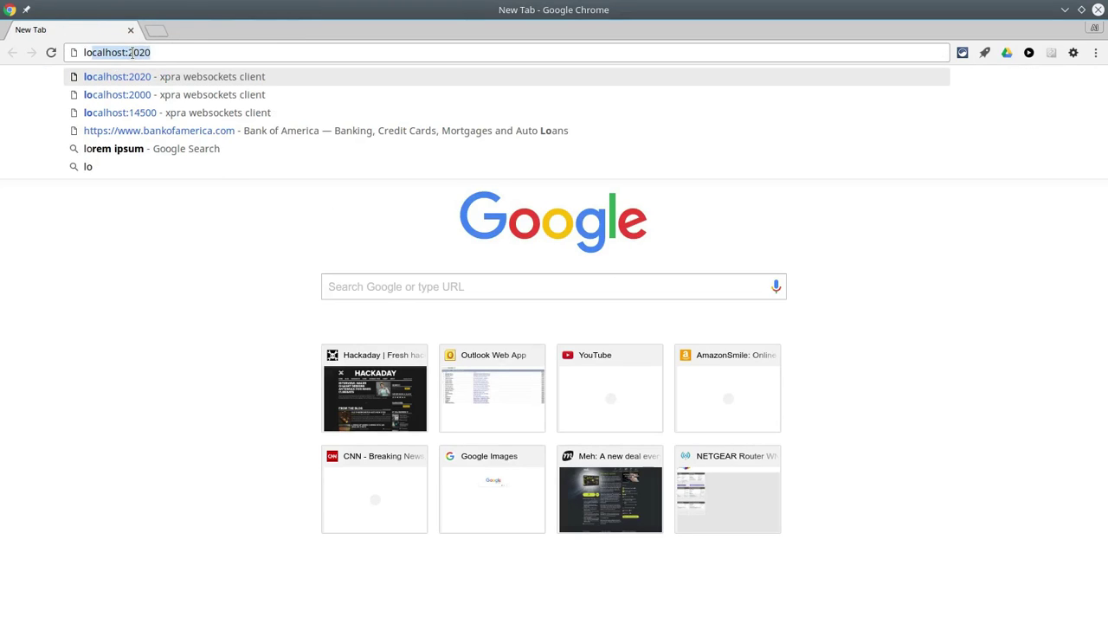
text(calhost:2000)
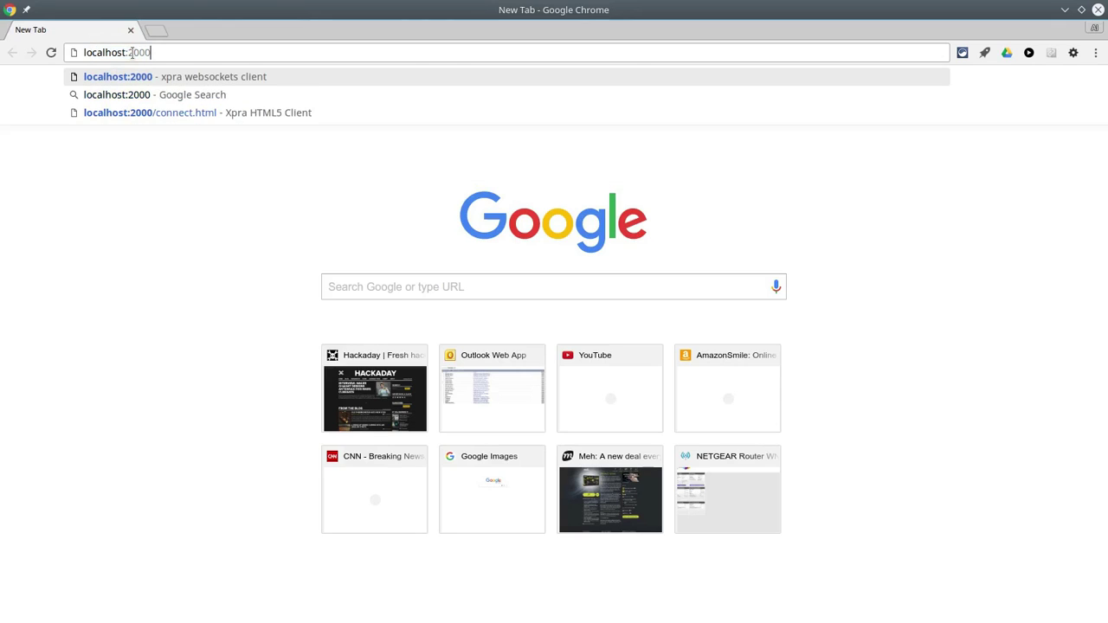
key(Return)
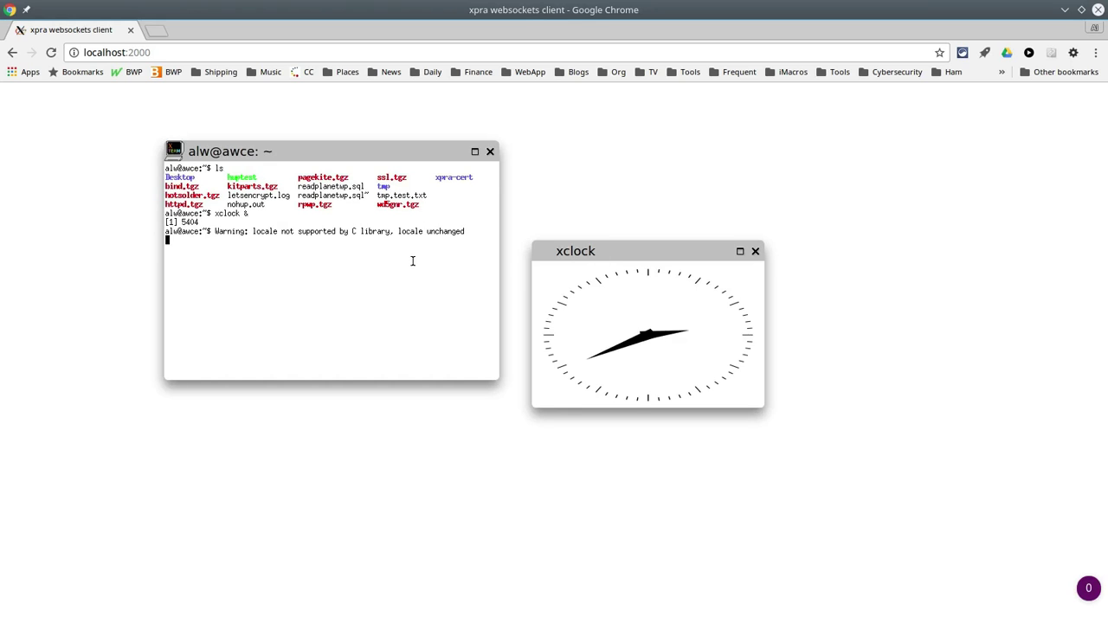
Run emacs & in the remote xterm and position the Emacs window over the terminal
key(Return)
text(emacs &)
key(Return)
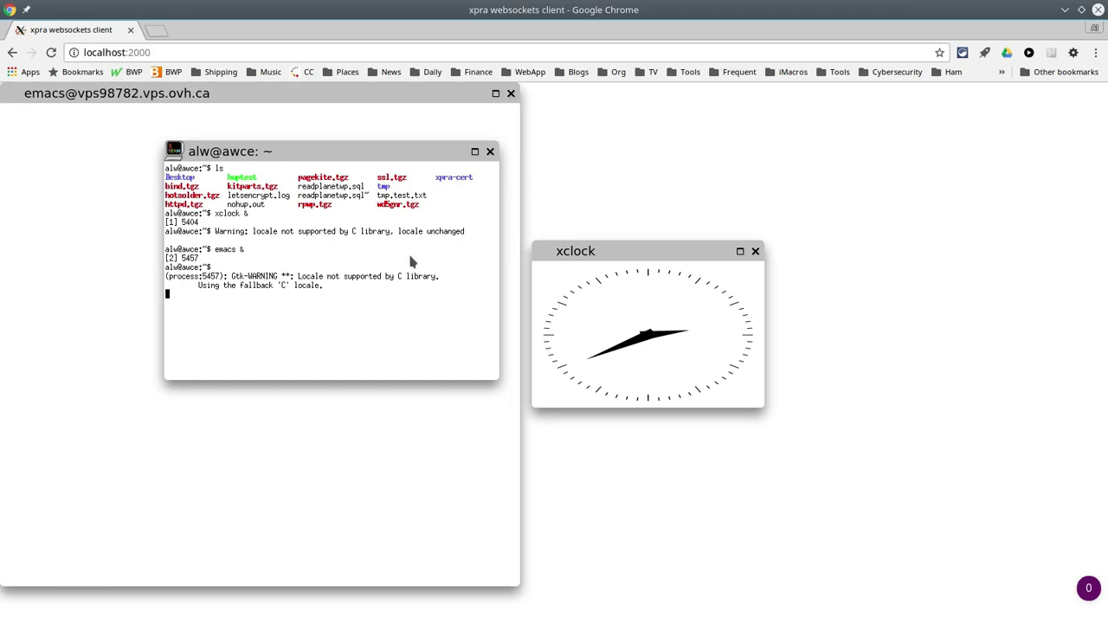
drag(273, 102, 371, 113)
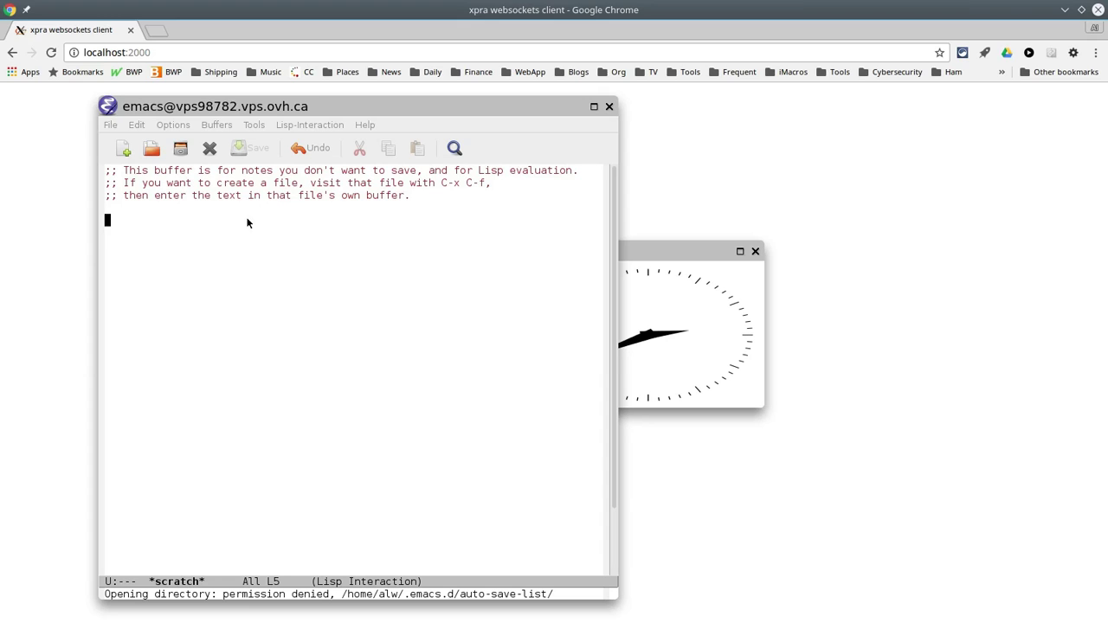
Run M-x doctor, ask 'Do you read Hackaday?', then close the Emacs window
key(alt+x)
text(doctor)
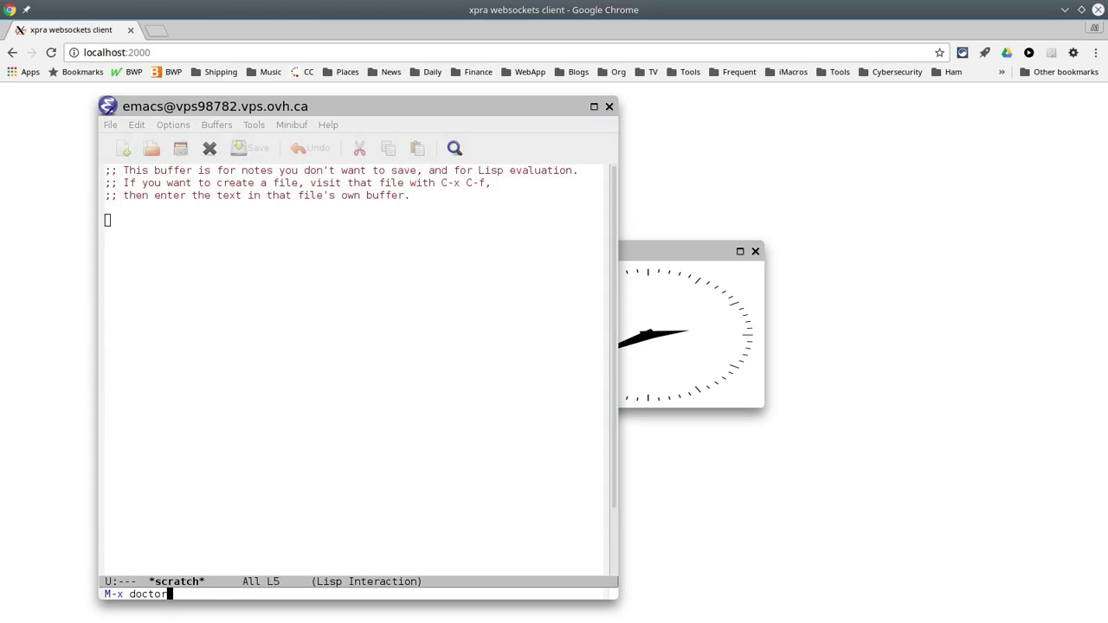
key(Return)
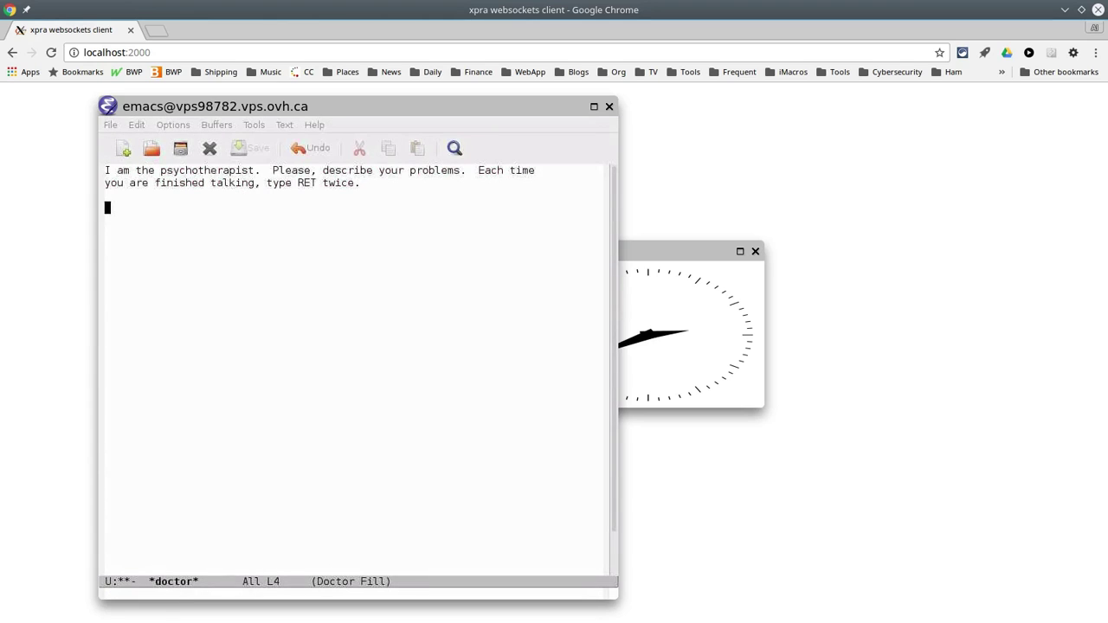
text(Do you read Hackaday?)
key(Return)
key(Return)
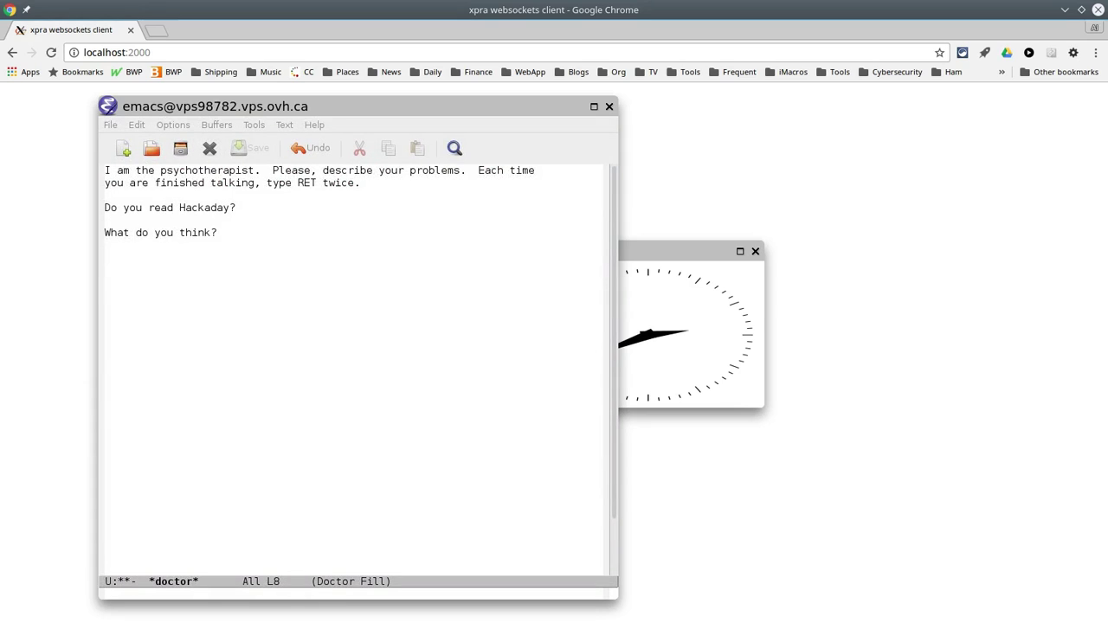
click(608, 107)
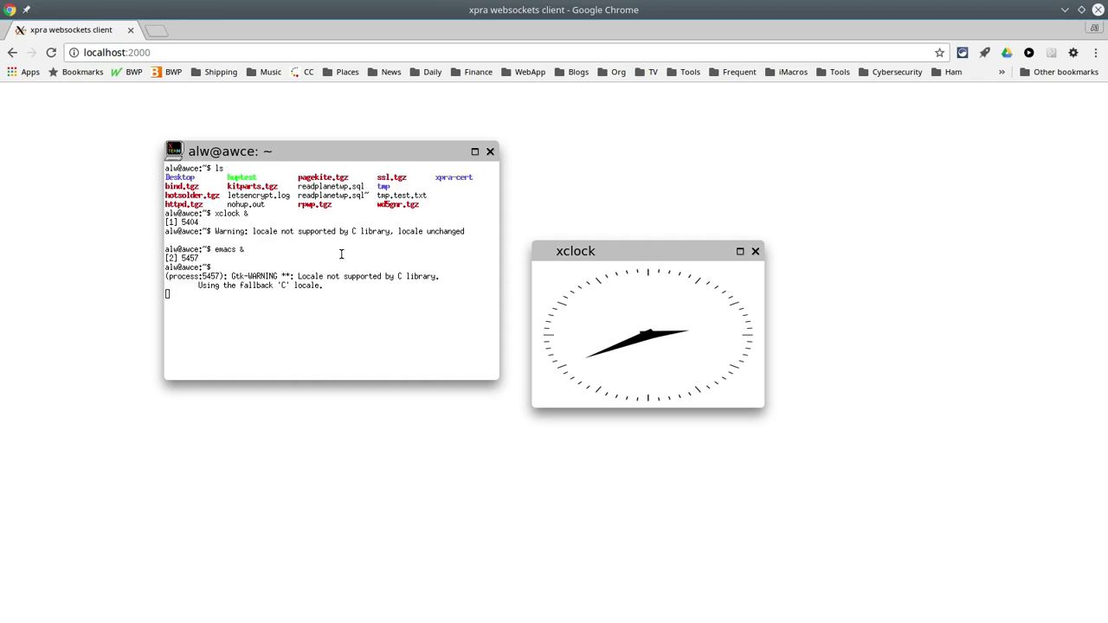
Restore the Chrome window and run xpra stop in the Konsole terminal
double_click(372, 18)
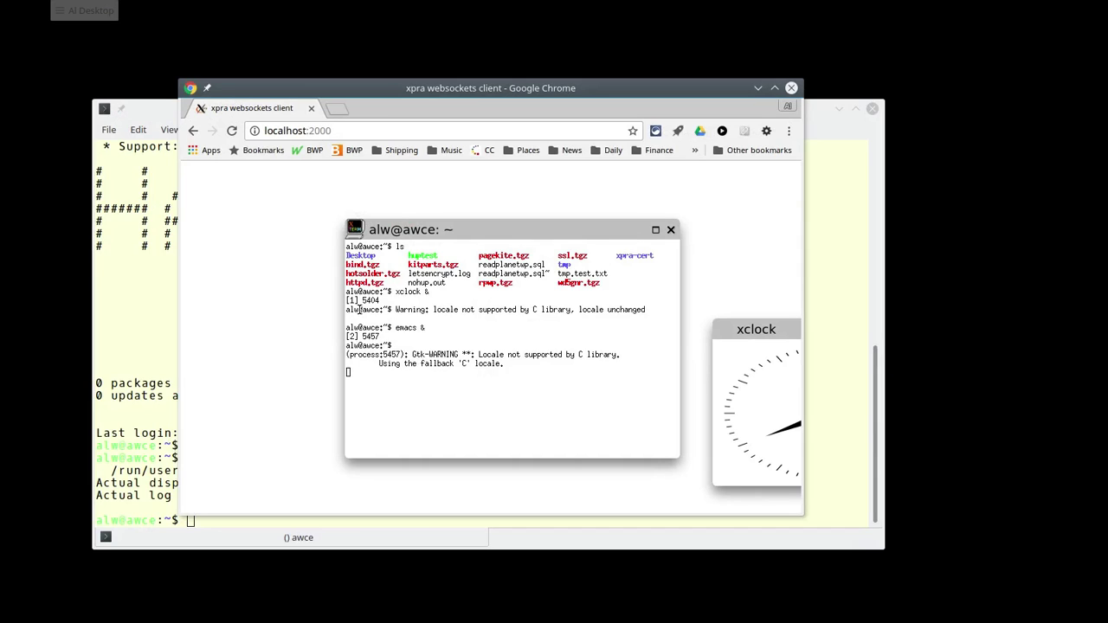
click(163, 322)
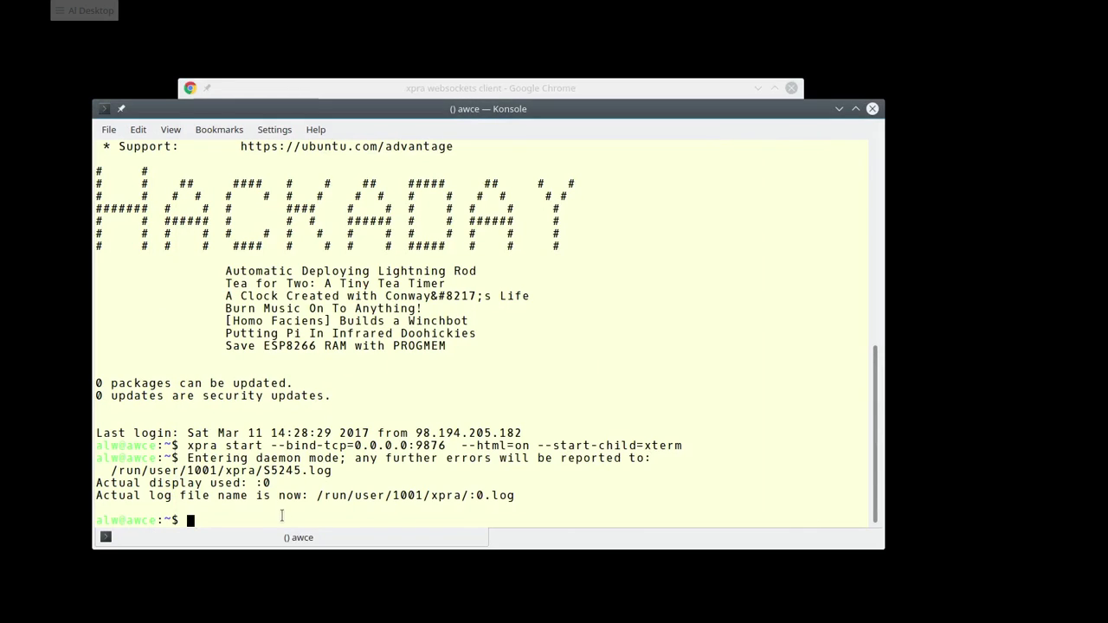
text(xpra stop)
key(Return)
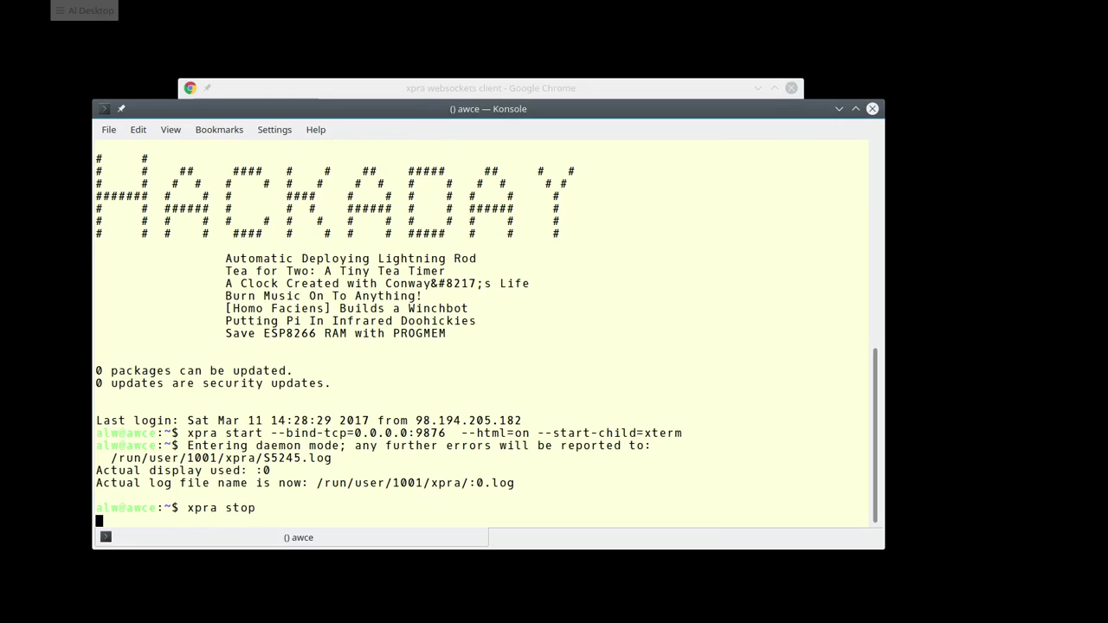